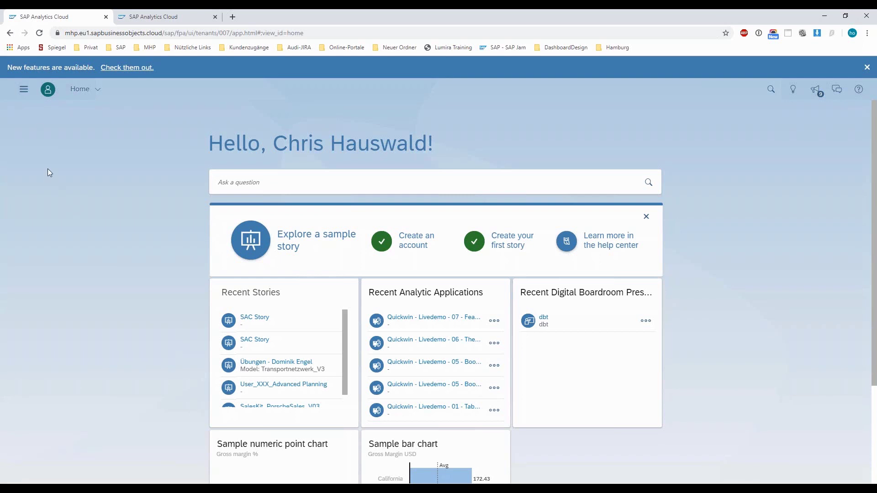
# Step: Open the analytic application "Quickwin - Livedemo - 05 - Bookmarking" from the AAA Quickwin Live Demo folder
pyautogui.click(24, 89)
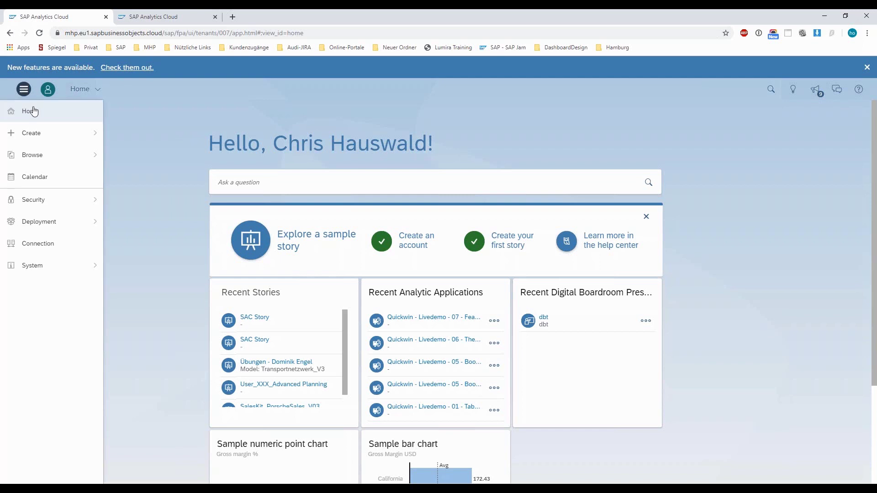
pyautogui.moveTo(51, 136)
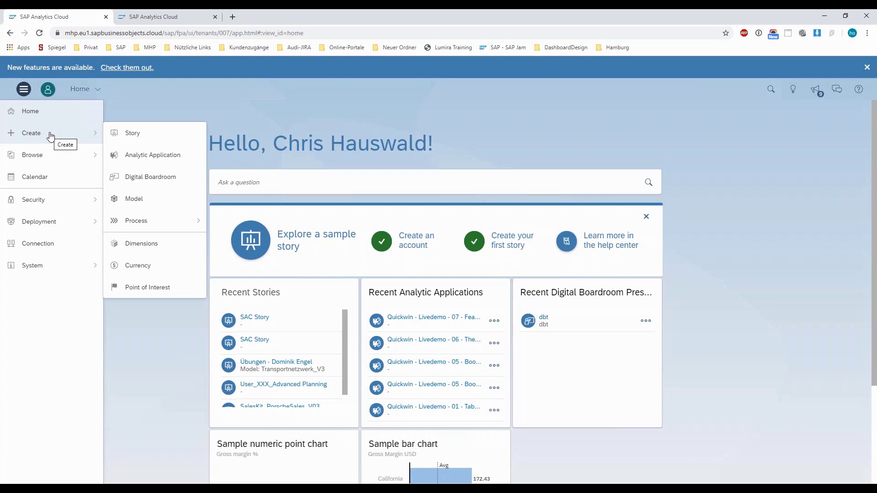
pyautogui.moveTo(57, 157)
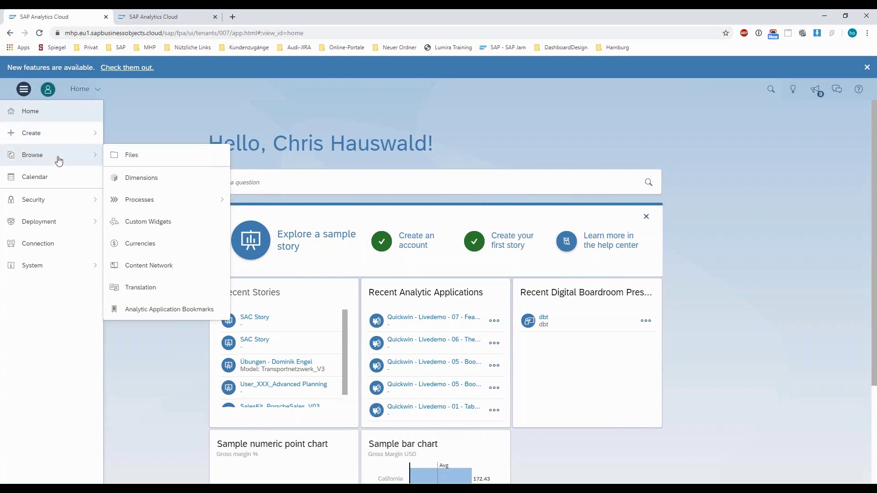
pyautogui.click(133, 156)
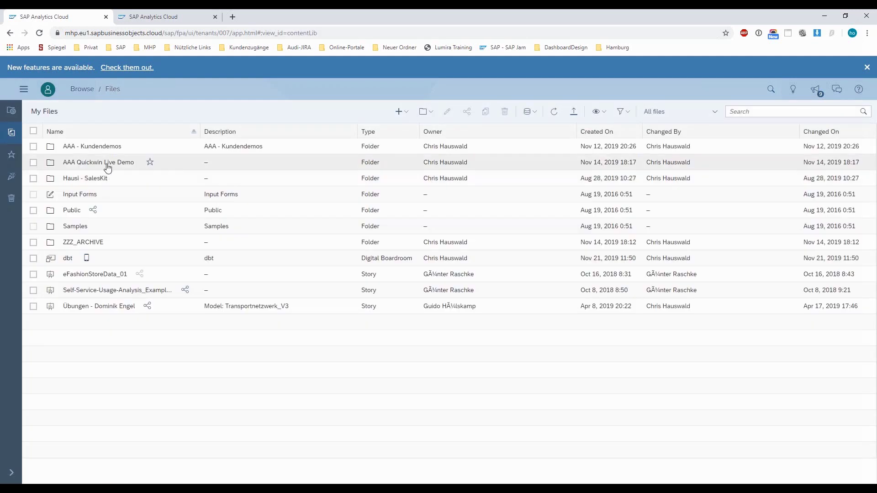
pyautogui.click(107, 164)
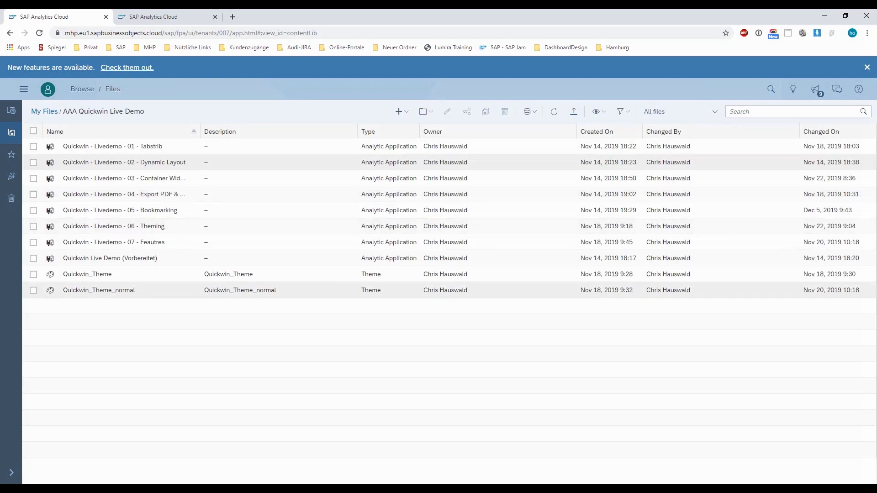
pyautogui.click(132, 213)
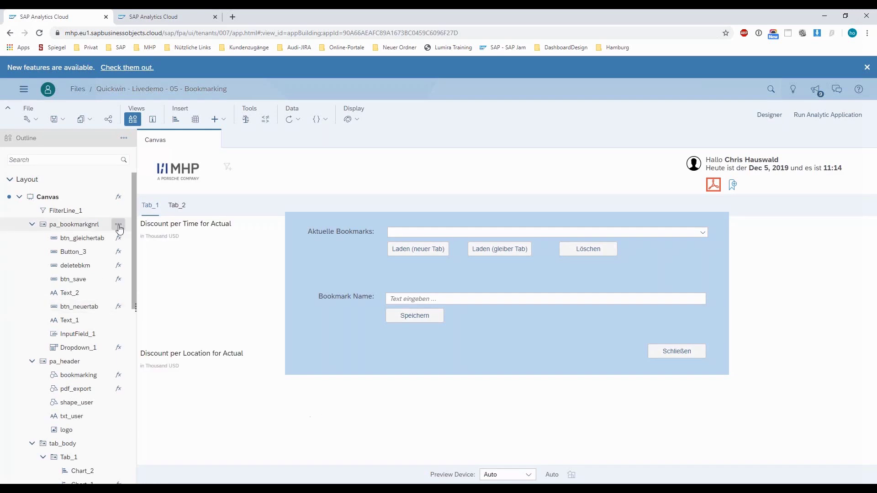
# Step: Hide the pa_bookmarkgnrl panel on the canvas and review the remaining widgets in the outline
pyautogui.click(119, 226)
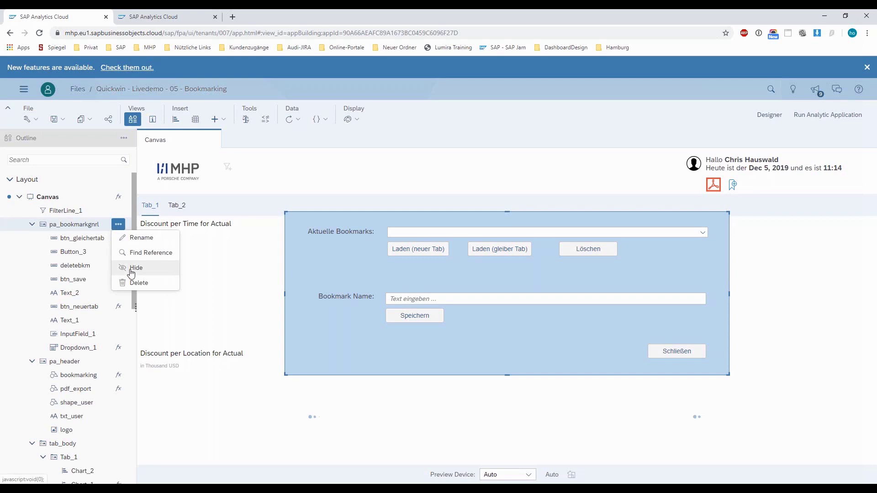
pyautogui.click(132, 268)
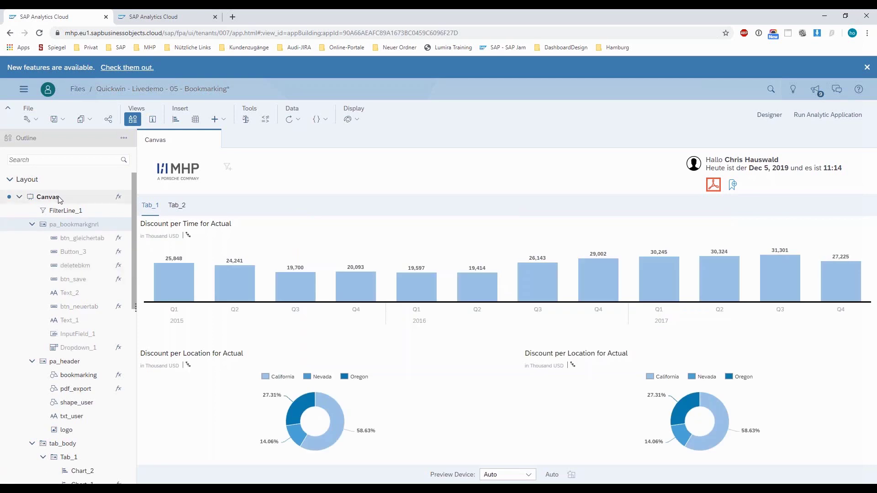
pyautogui.scroll(-5, 53, 247)
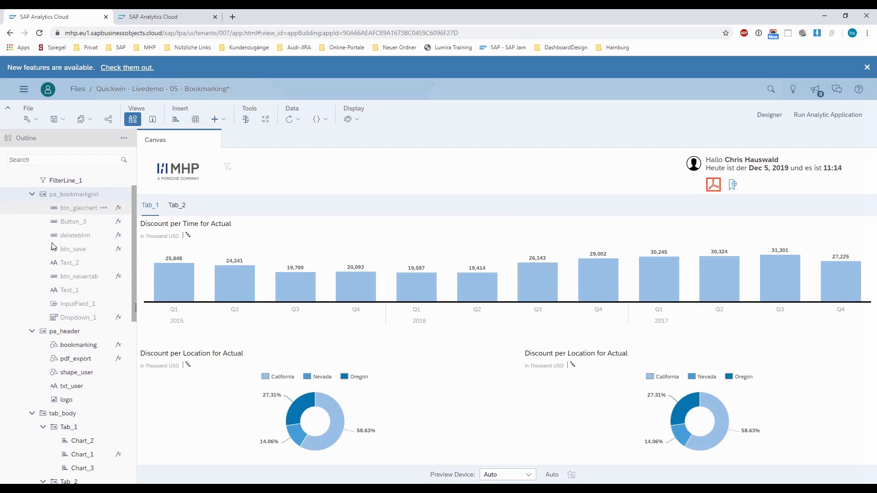
pyautogui.scroll(2, 54, 246)
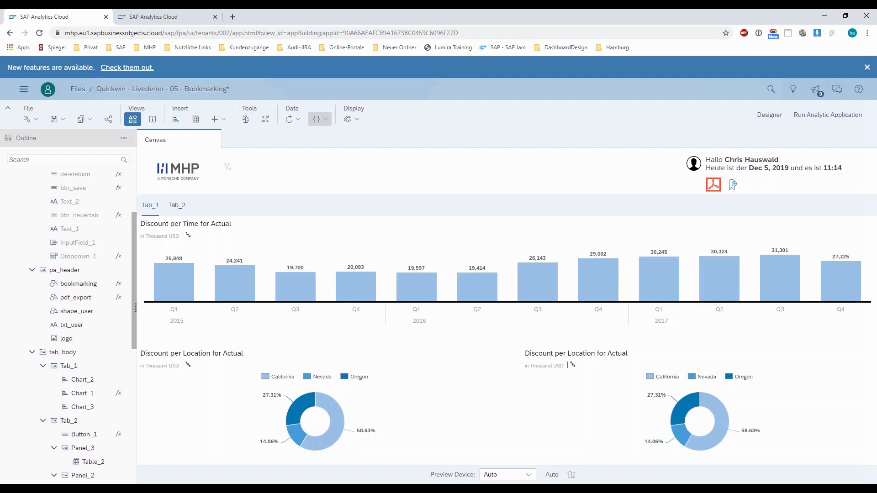
# Step: Show the styling options of Chart_3 and run the analytic application without the latest unsaved changes
pyautogui.click(729, 168)
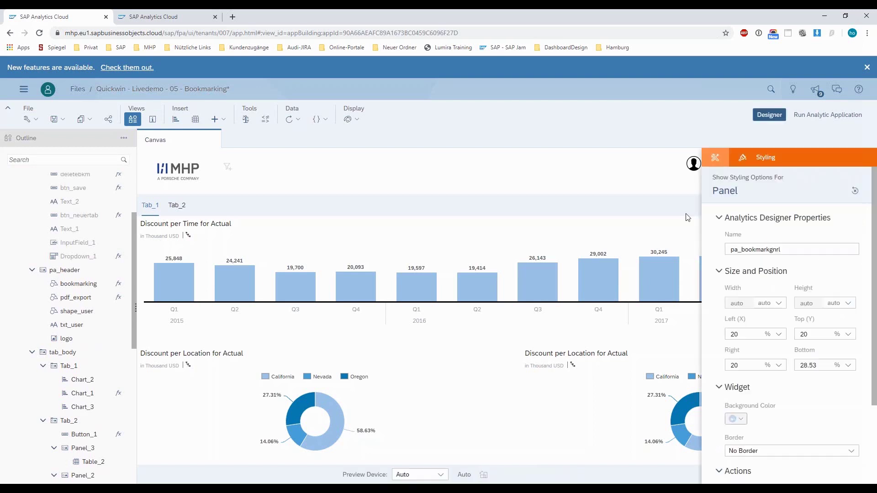
pyautogui.click(648, 283)
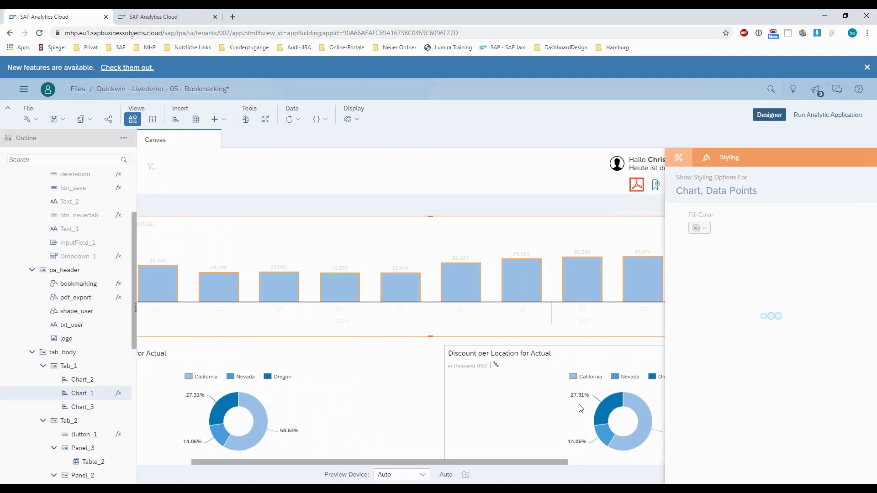
pyautogui.click(580, 408)
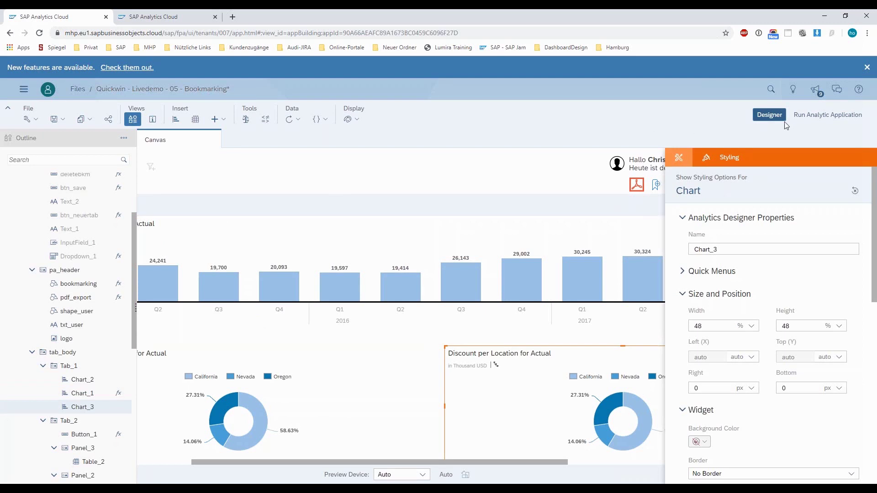
pyautogui.click(805, 120)
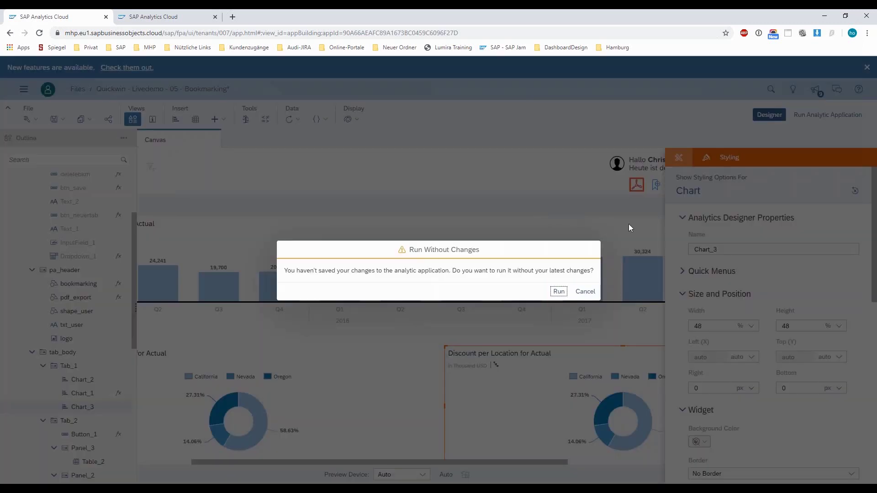
pyautogui.click(559, 291)
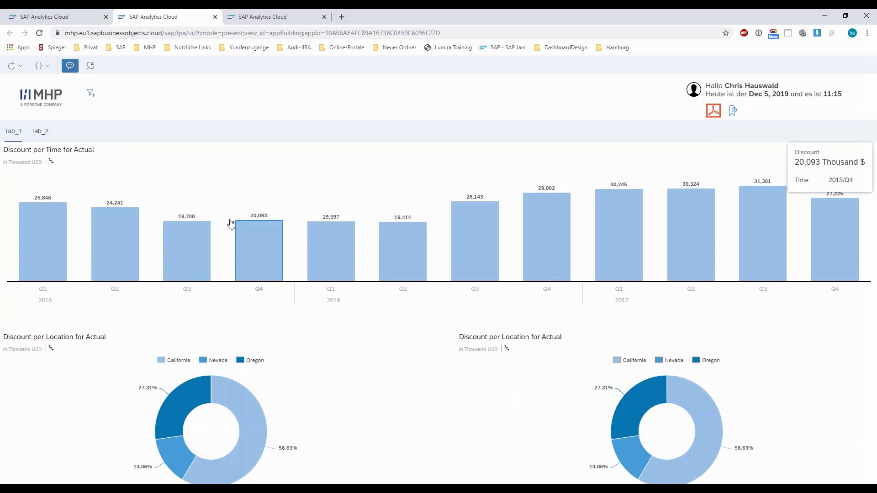
# Step: Compare the contents of Tab_1 and Tab_2 in the running application and toggle the panel layout on Tab_2
pyautogui.click(41, 139)
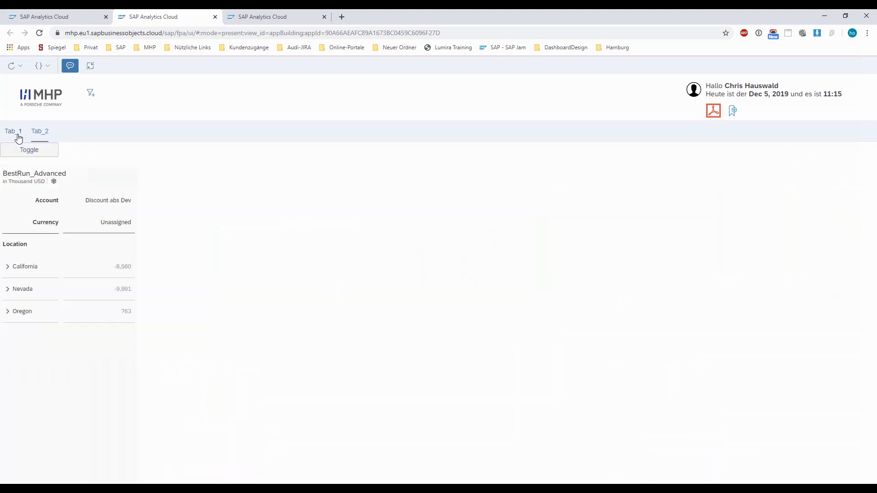
pyautogui.click(18, 137)
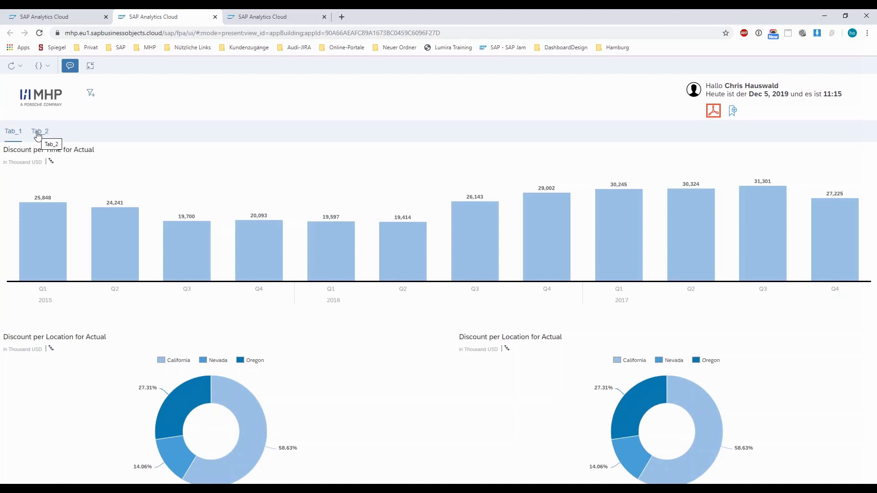
pyautogui.click(38, 135)
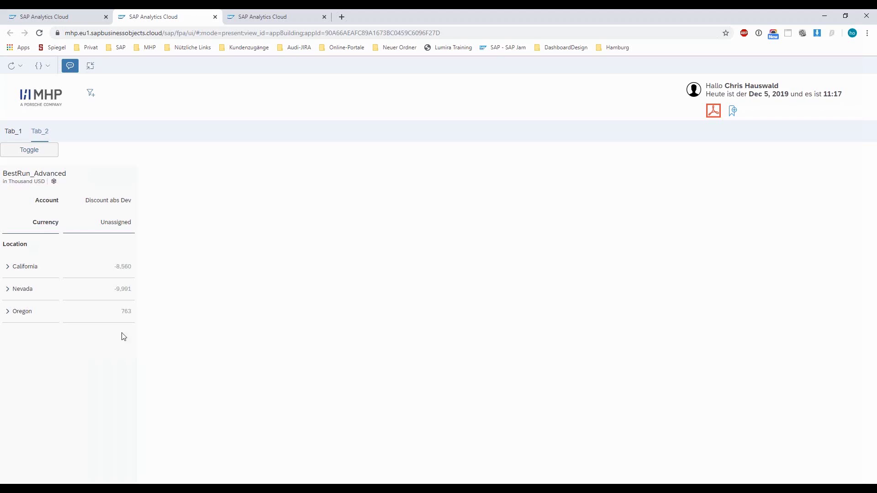
pyautogui.click(39, 149)
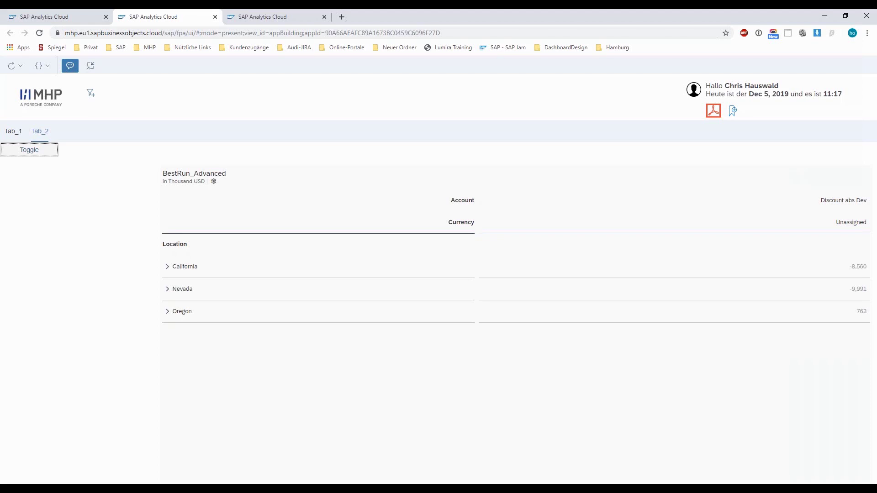
# Step: Return to Tab_1, then show the bookmark panel and hide it again
pyautogui.click(20, 136)
pyautogui.click(733, 111)
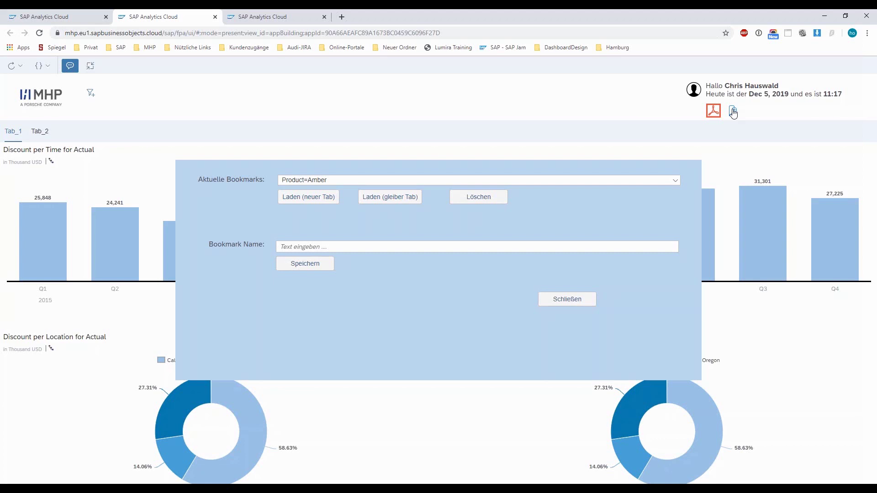
pyautogui.click(733, 112)
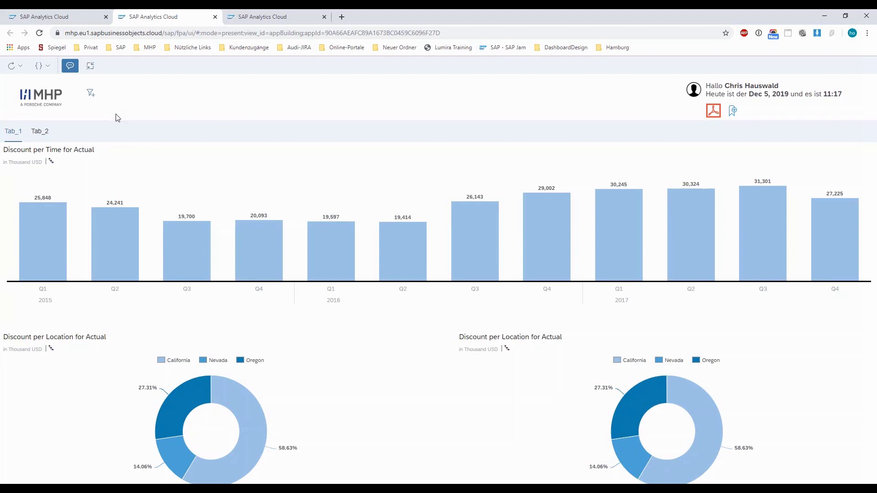
# Step: Filter the dashboard by Product with IPA as the only selected member
pyautogui.click(91, 94)
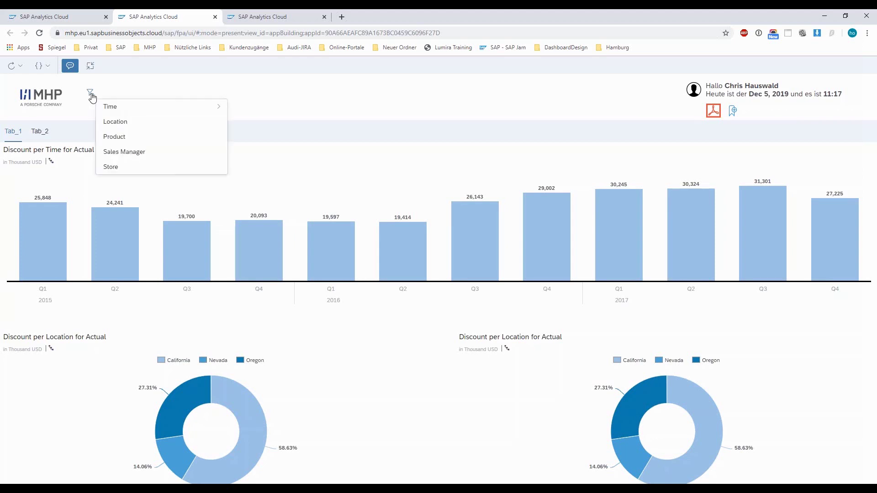
pyautogui.click(120, 137)
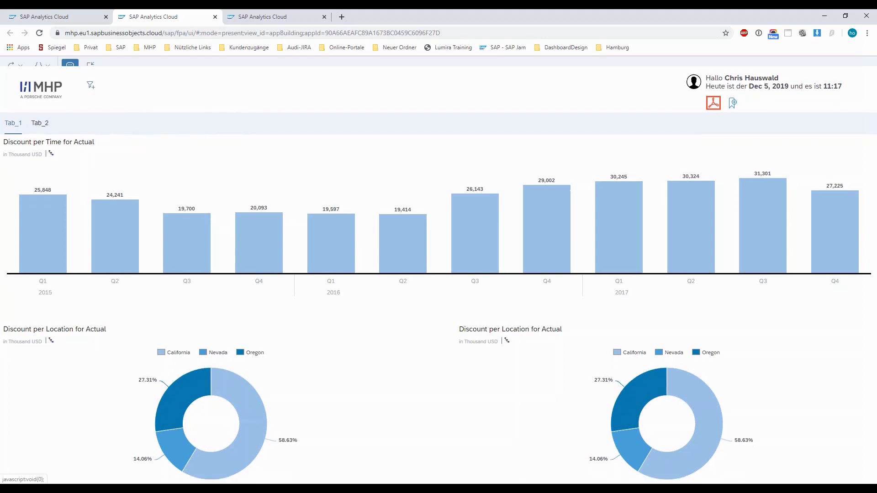
pyautogui.click(246, 291)
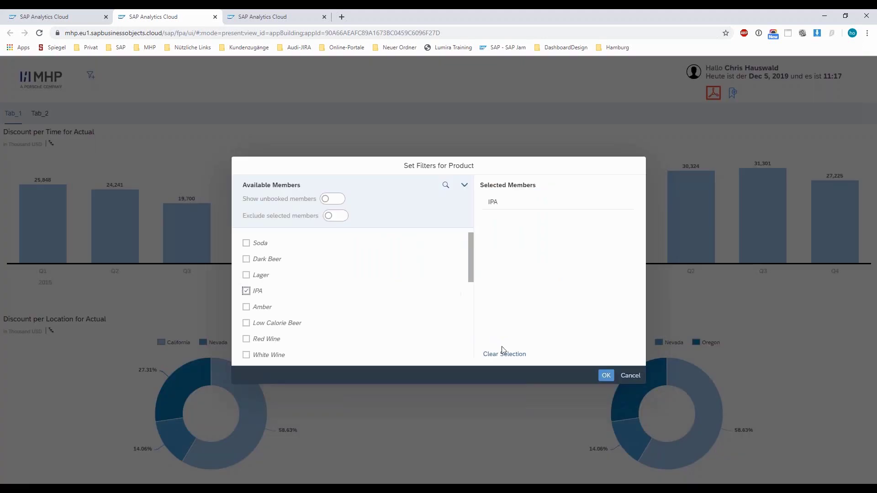
pyautogui.click(606, 375)
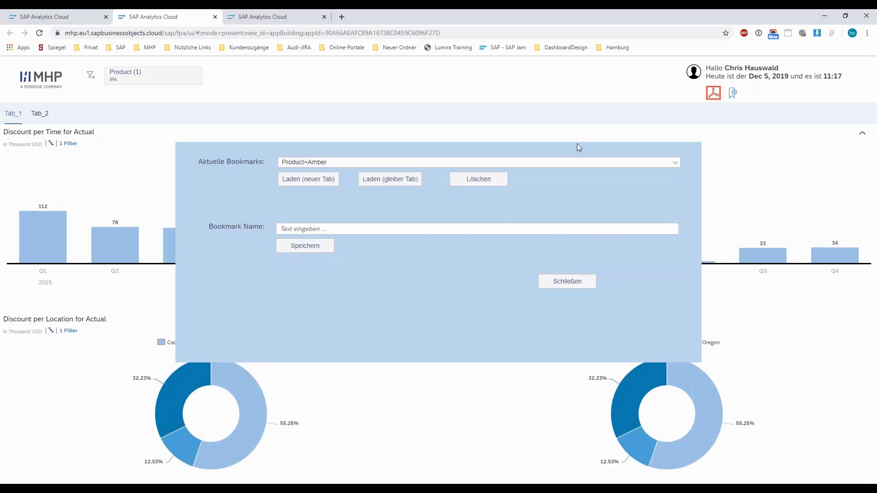
# Step: Save the filtered dashboard state in the bookmark panel as a bookmark named "Product=IPA"
pyautogui.click(308, 228)
pyautogui.click(310, 228)
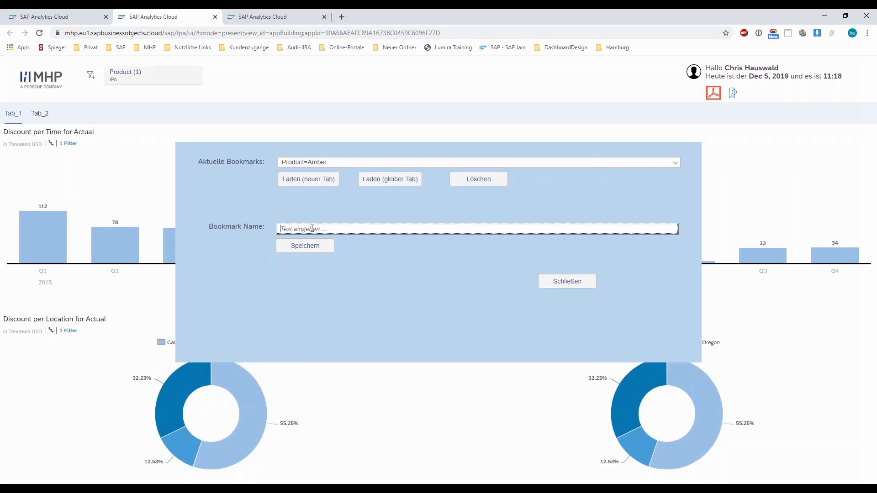
pyautogui.write('Product=IPA')
pyautogui.click(296, 245)
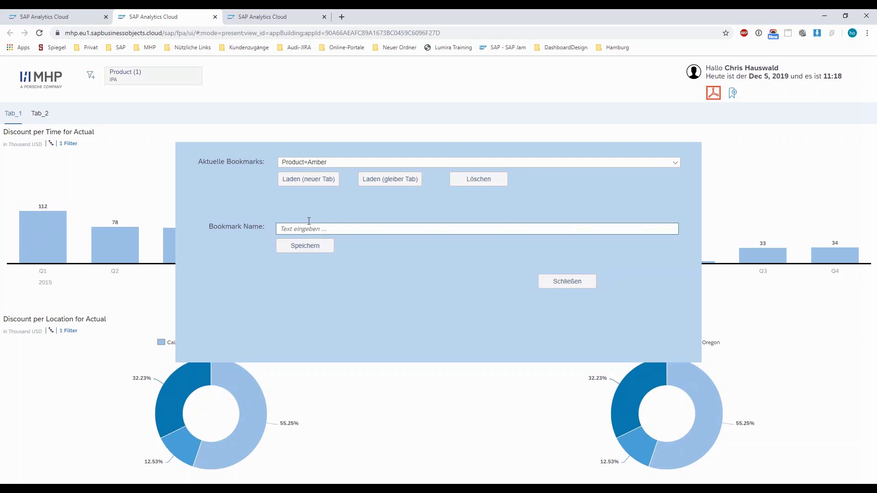
# Step: Check the list of current bookmarks for the Product=IPA entry without loading a bookmark
pyautogui.click(332, 163)
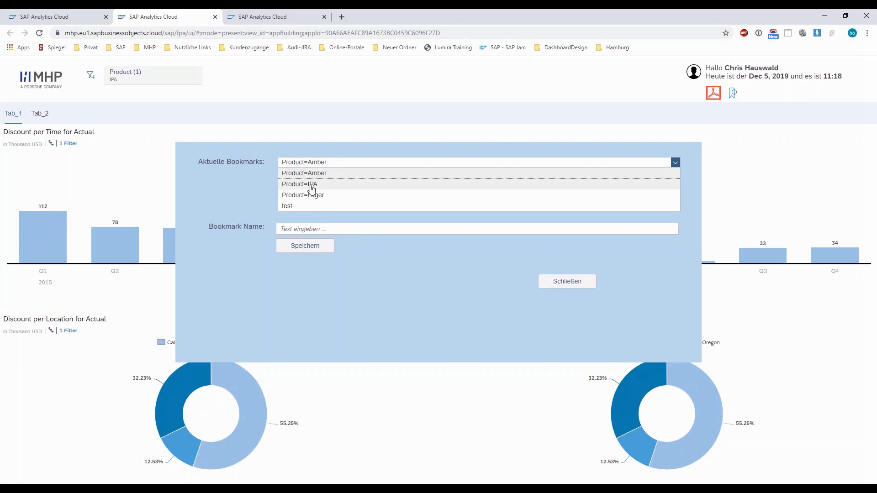
pyautogui.click(253, 197)
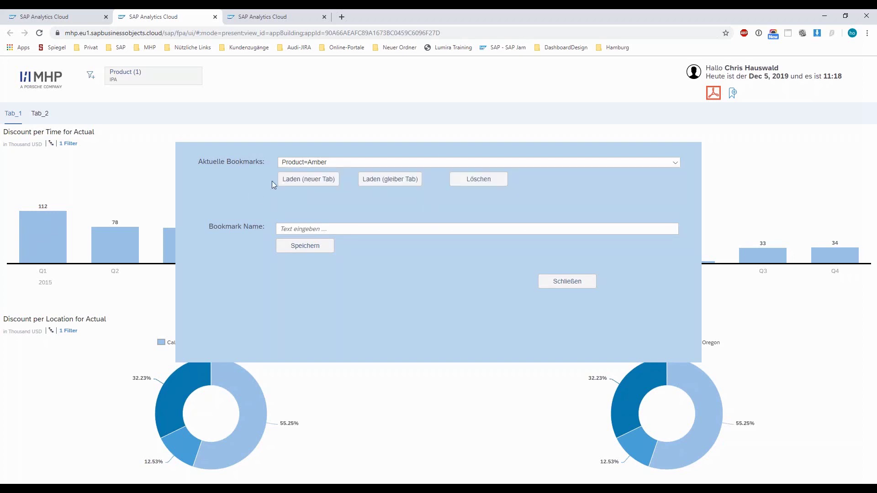
pyautogui.click(307, 166)
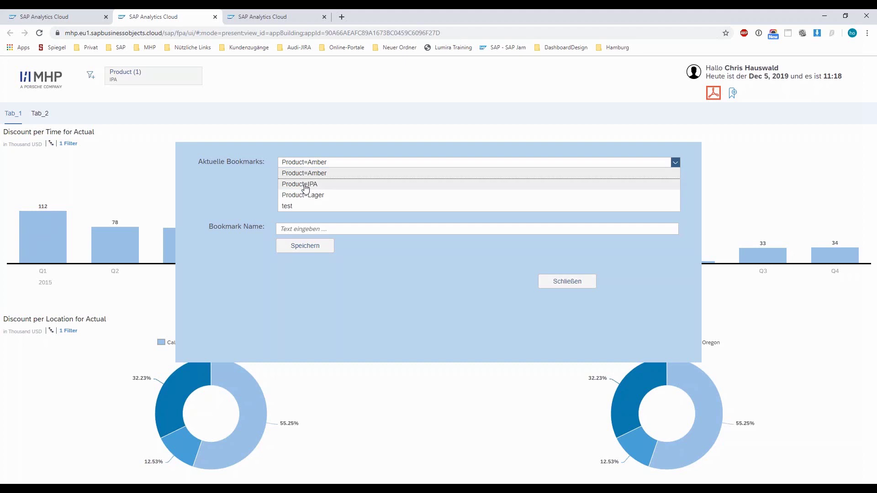
pyautogui.click(306, 69)
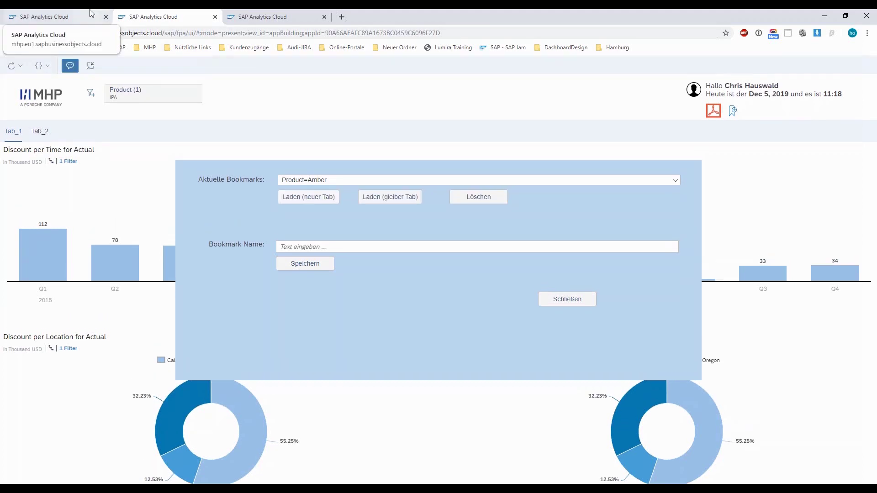
# Step: Go back to the application's designer, run it again without the unsaved changes, and open the bookmark panel
pyautogui.click(70, 14)
pyautogui.click(156, 14)
pyautogui.click(84, 17)
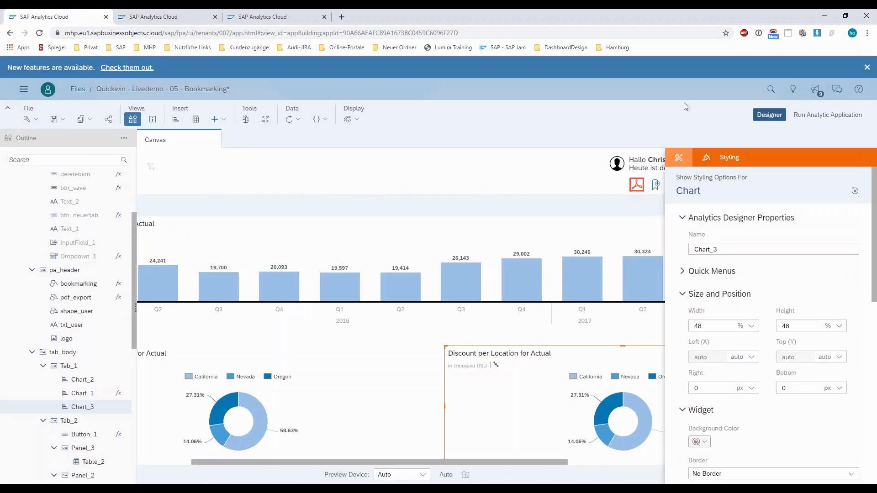
pyautogui.click(828, 115)
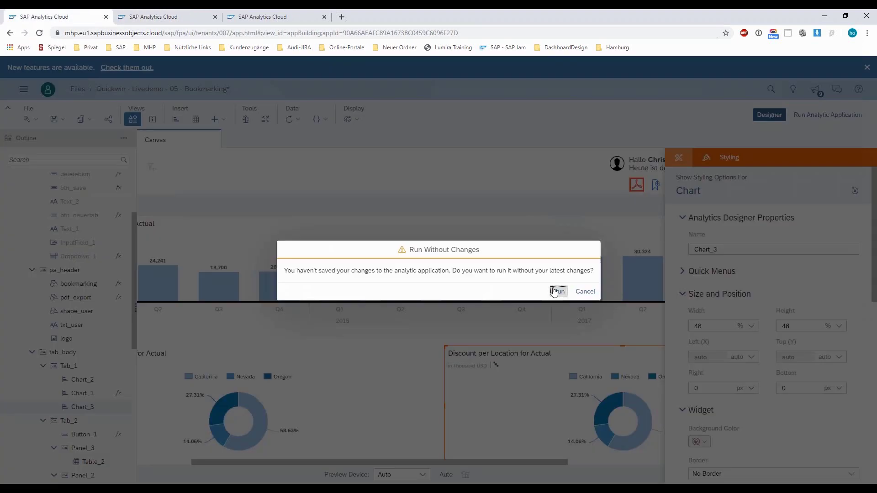
pyautogui.click(559, 292)
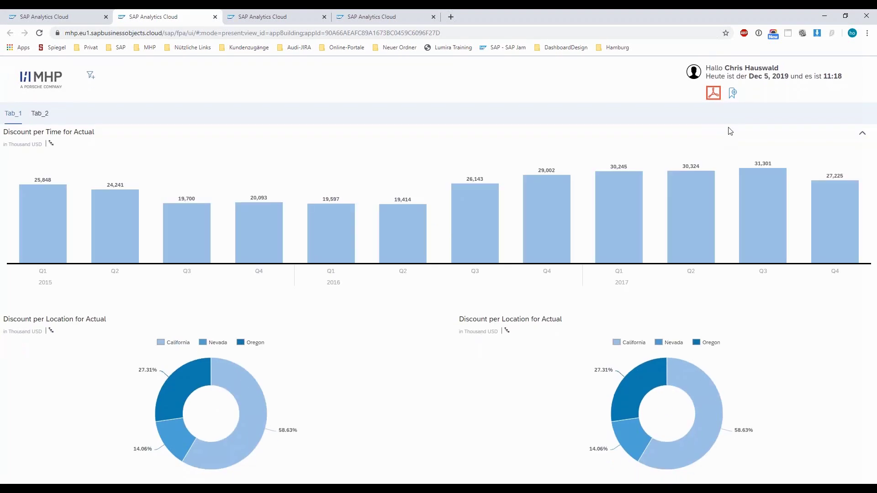
pyautogui.click(733, 94)
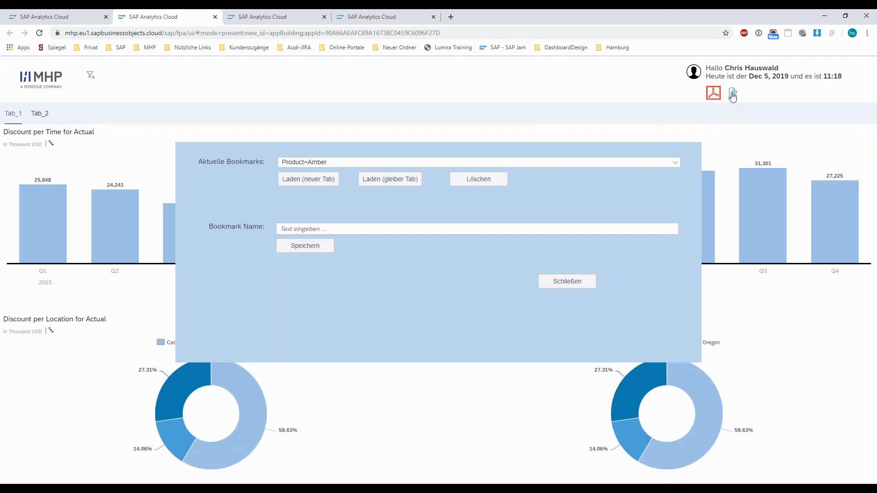
# Step: Choose Product=IPA among the current bookmarks and load it in a new browser tab
pyautogui.click(422, 165)
pyautogui.click(332, 185)
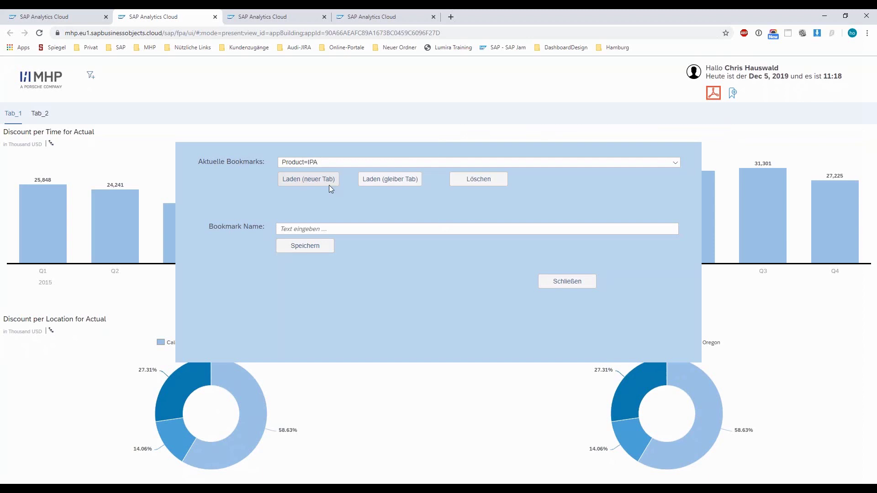
pyautogui.click(312, 184)
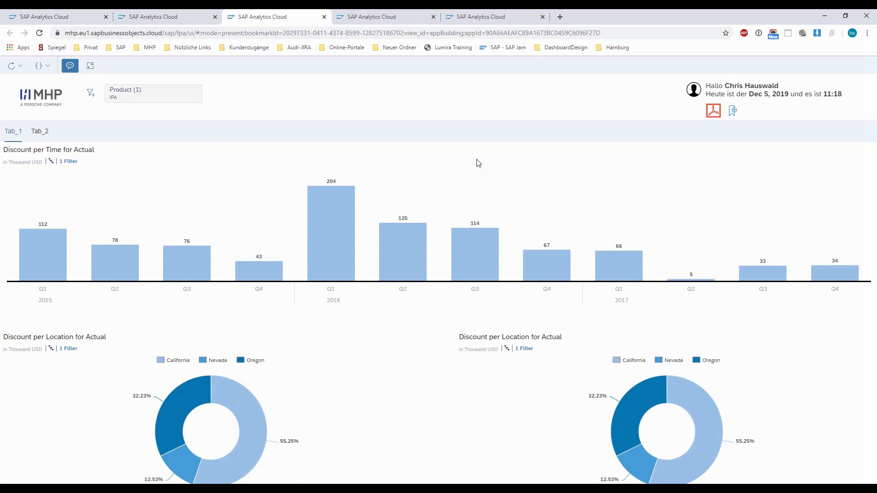
# Step: Return to the unfiltered dashboard, load the Product=IPA bookmark in the same tab, and highlight the bookmarkId parameter in the page address
pyautogui.click(199, 17)
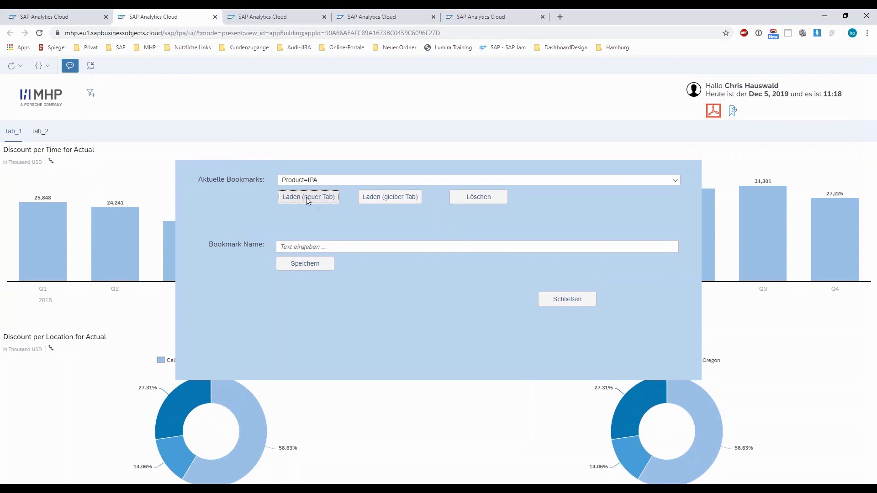
pyautogui.click(373, 197)
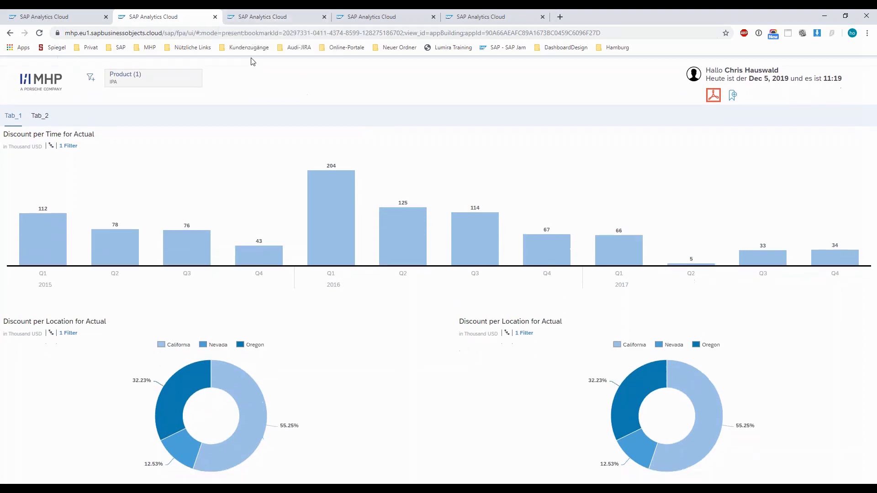
pyautogui.moveTo(244, 33); pyautogui.dragTo(403, 33)
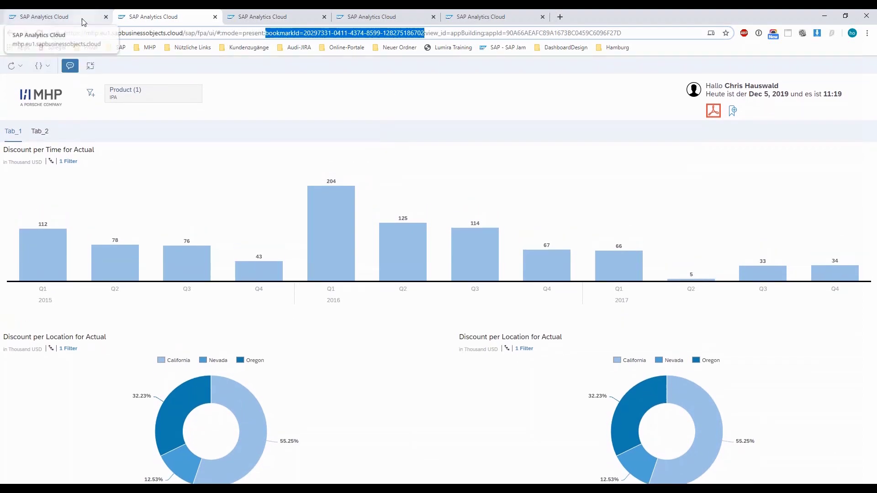
# Step: Leave the application's designer without saving and open the Analytic Application Bookmarks overview
pyautogui.click(84, 19)
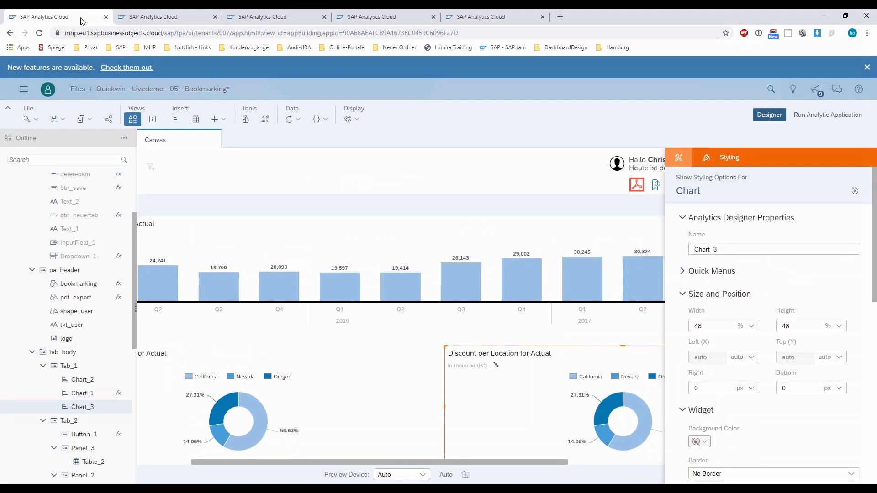
pyautogui.click(24, 89)
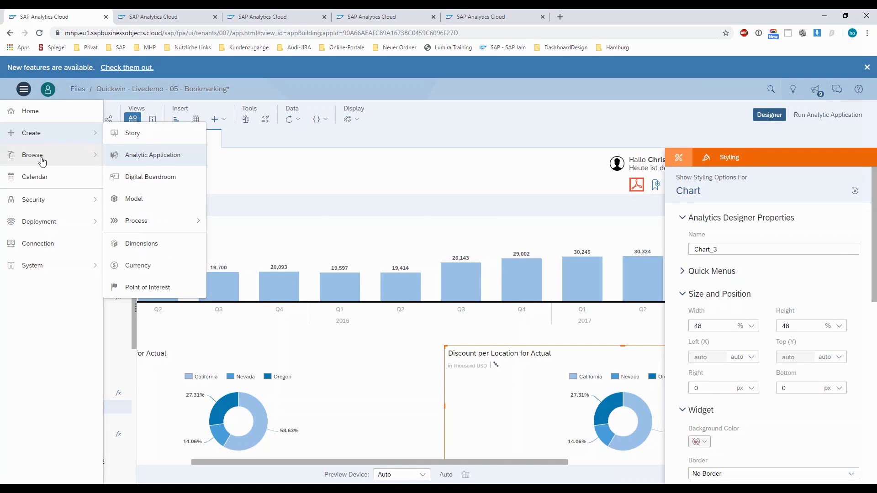
pyautogui.moveTo(55, 160)
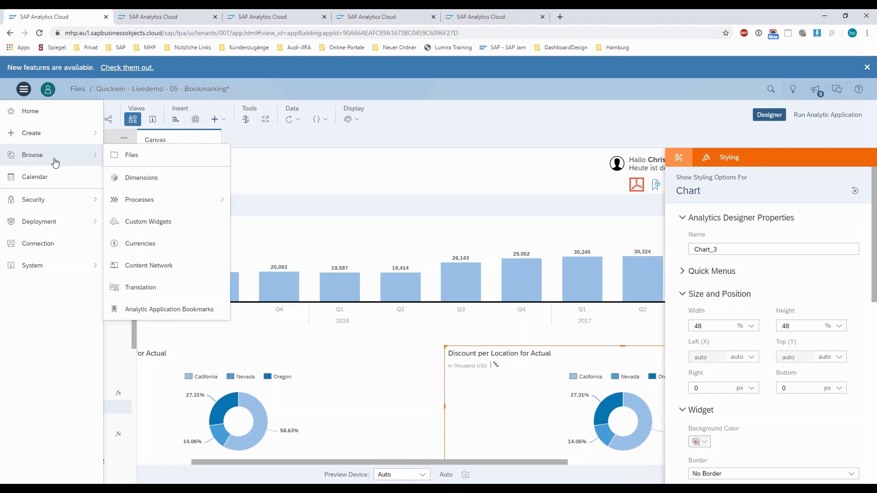
pyautogui.click(192, 314)
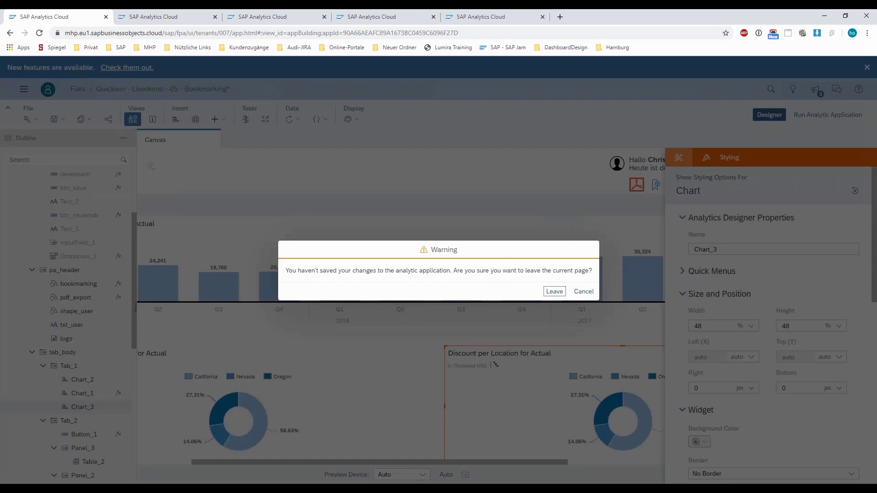
pyautogui.click(555, 291)
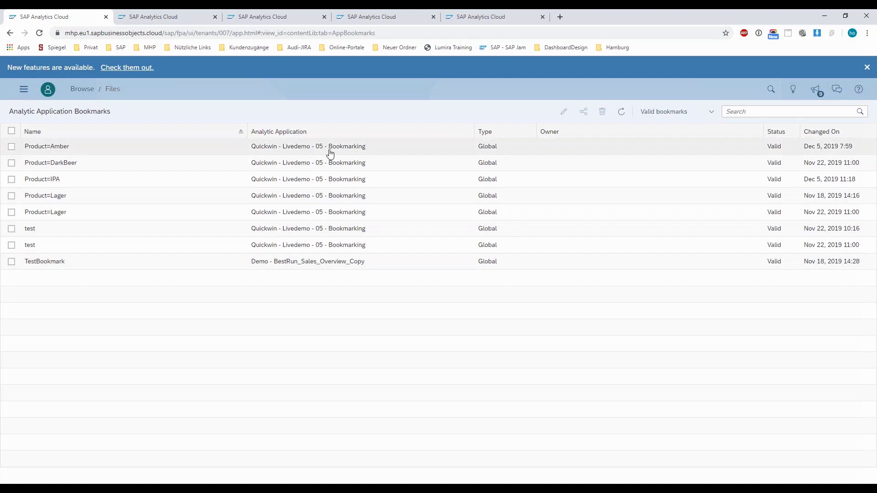
# Step: View the Product=Amber bookmark from the overview, and return to the bookmark list
pyautogui.click(70, 148)
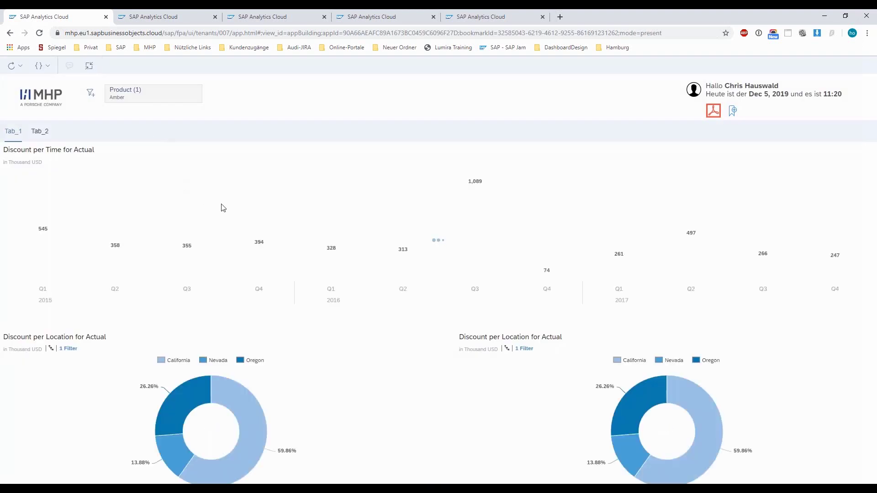
pyautogui.click(10, 34)
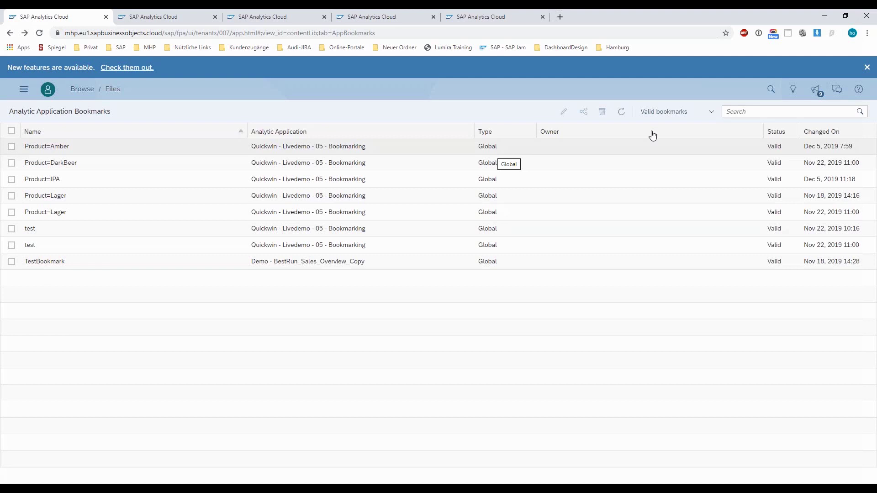
# Step: Search the bookmark list for "Lager" and for "Copy", and clear the search
pyautogui.click(752, 113)
pyautogui.write('Lager')
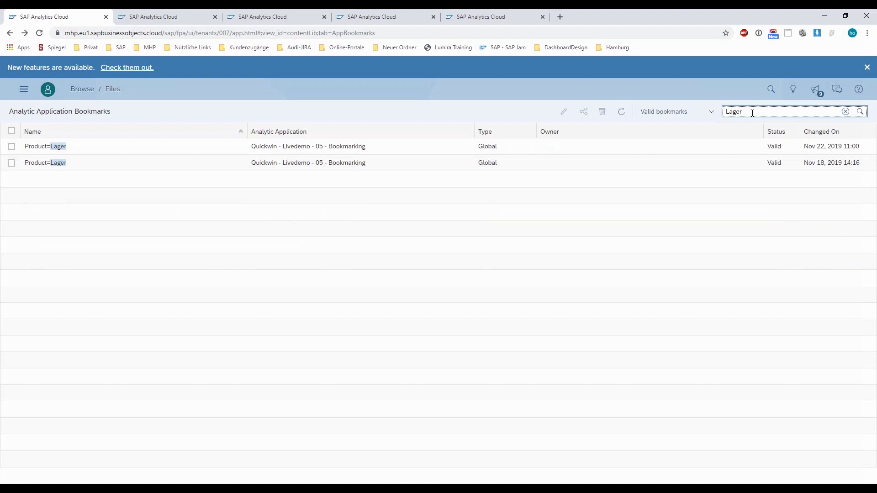
pyautogui.hotkey('ctrl', 'a')
pyautogui.press('BackSpace')
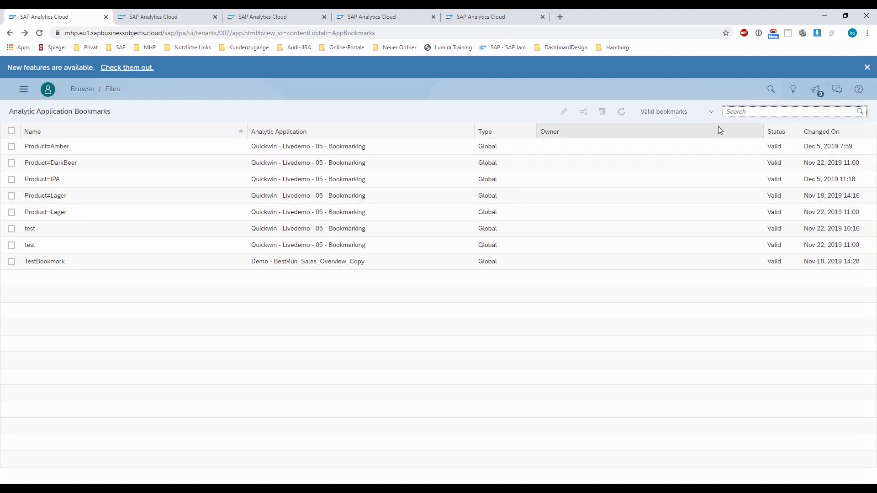
pyautogui.write('Copy')
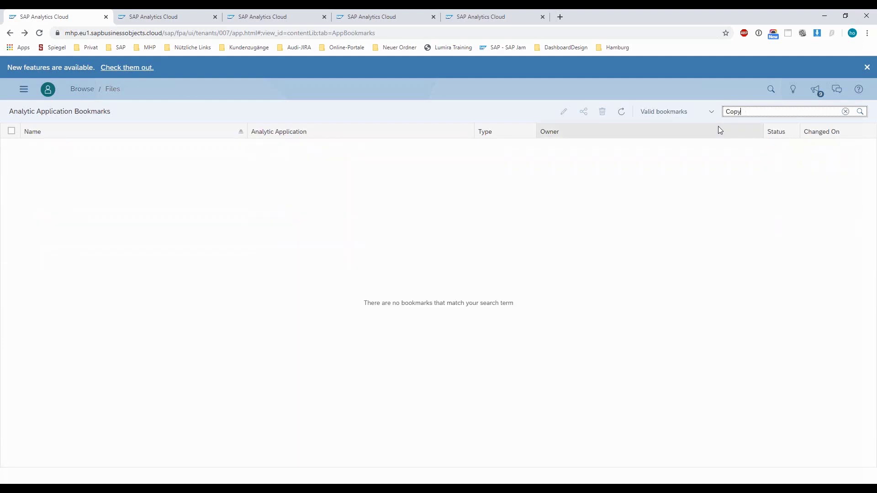
pyautogui.click(845, 112)
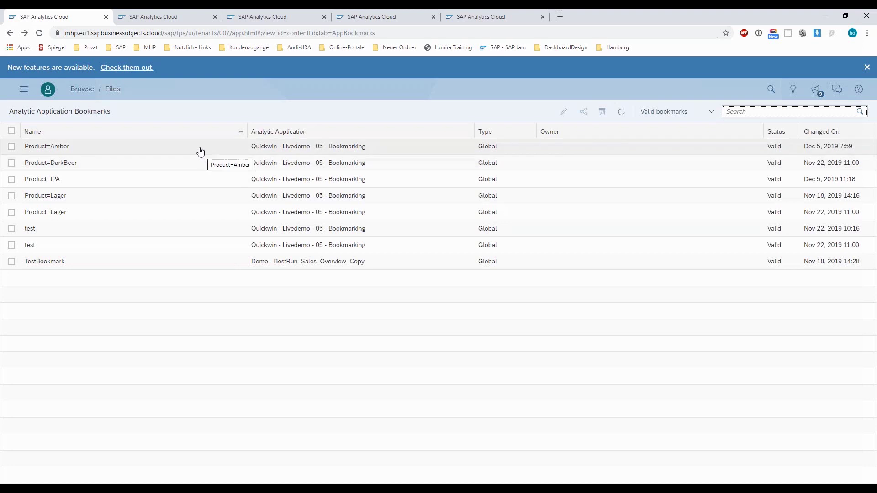
# Step: Switch back to the dashboard filtered to IPA and view the data point details of the Q1 2016 discount bar
pyautogui.click(165, 19)
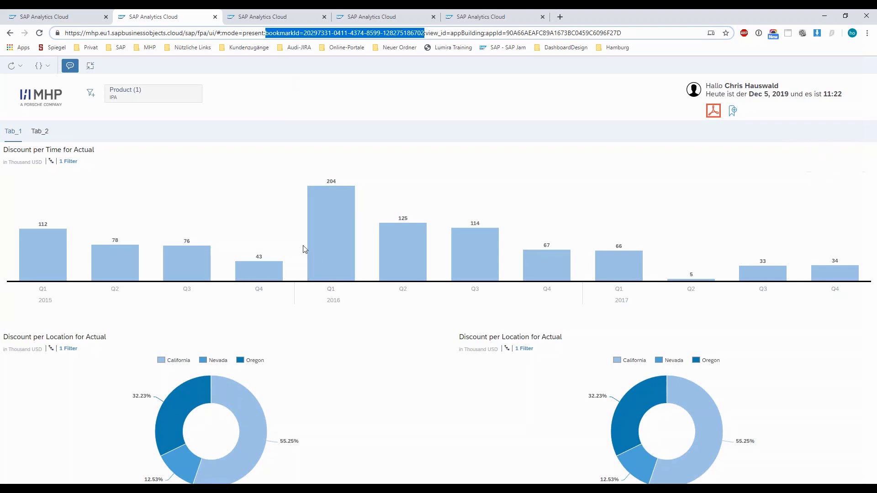
pyautogui.moveTo(314, 250)
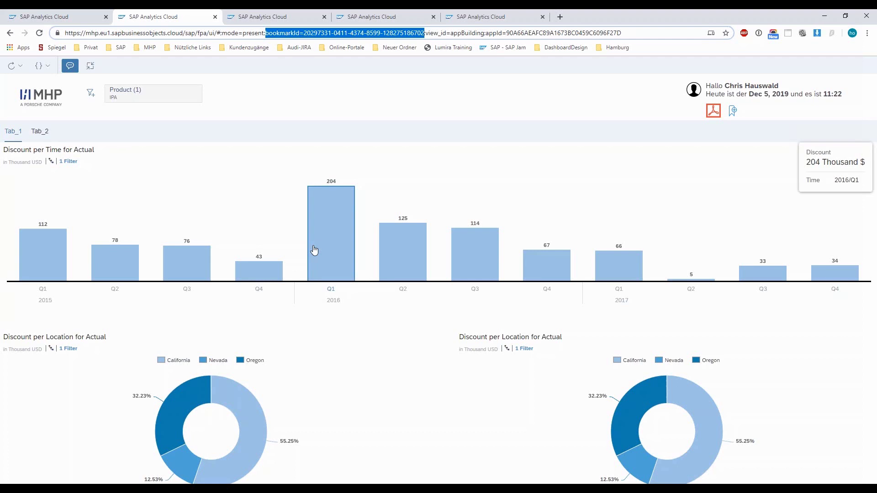